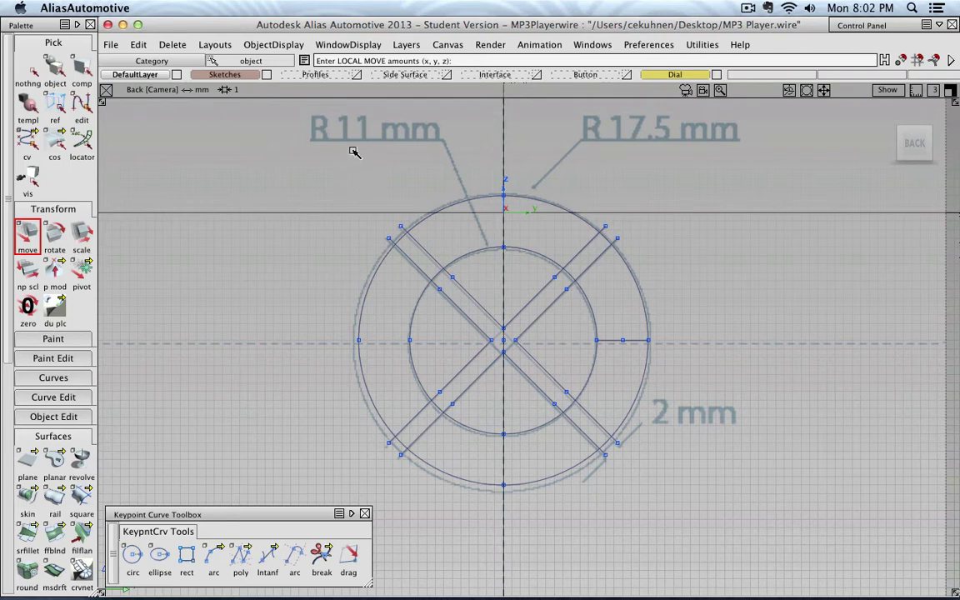
Step: Show the Interface layer and move all the dial curves along X to just in front of the interface's front face line
left_click(52, 68)
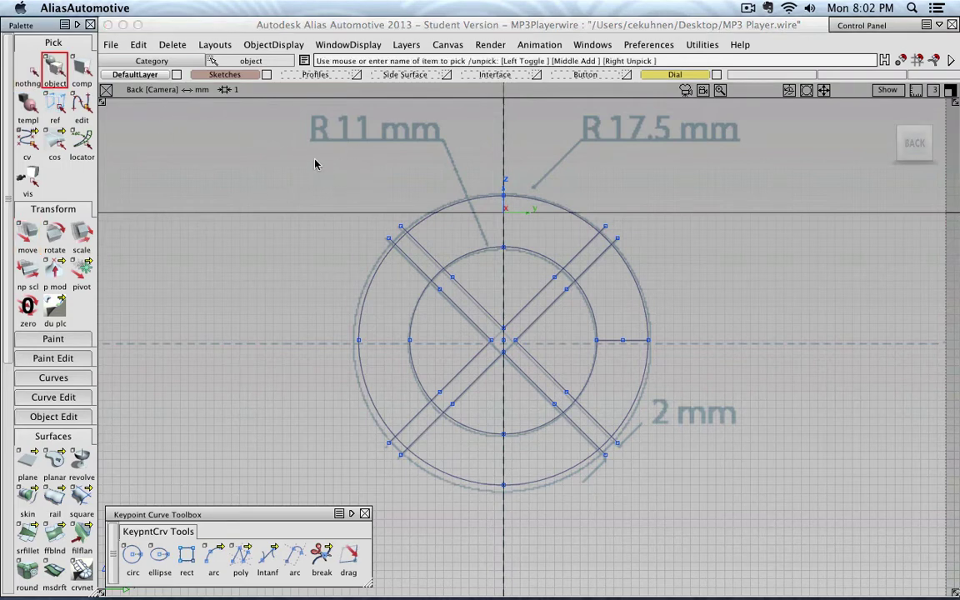
mouse_move(314, 153)
left_mouse_down()
mouse_move(522, 414)
mouse_move(690, 521)
mouse_move(708, 512)
left_mouse_up()
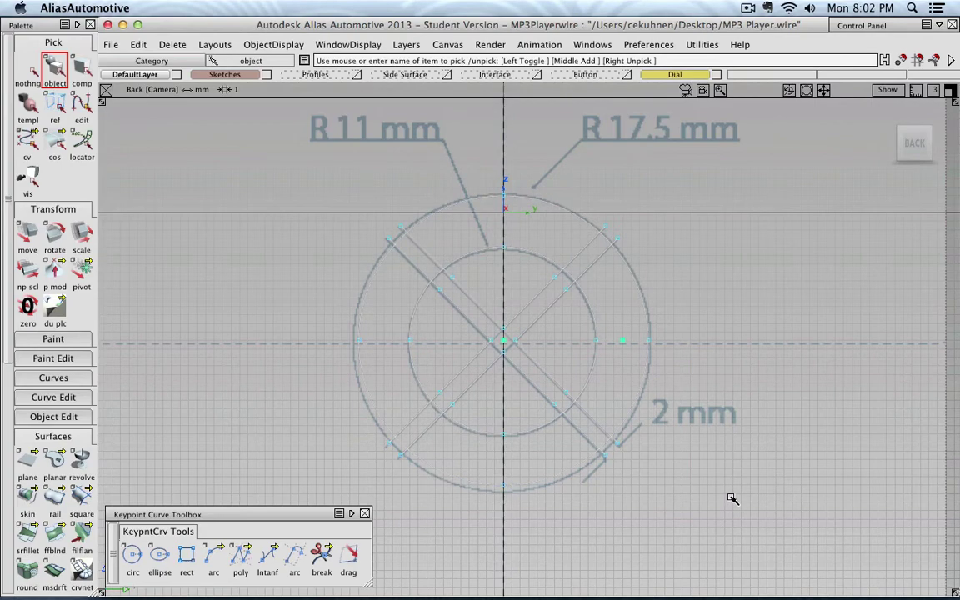
left_click(931, 148)
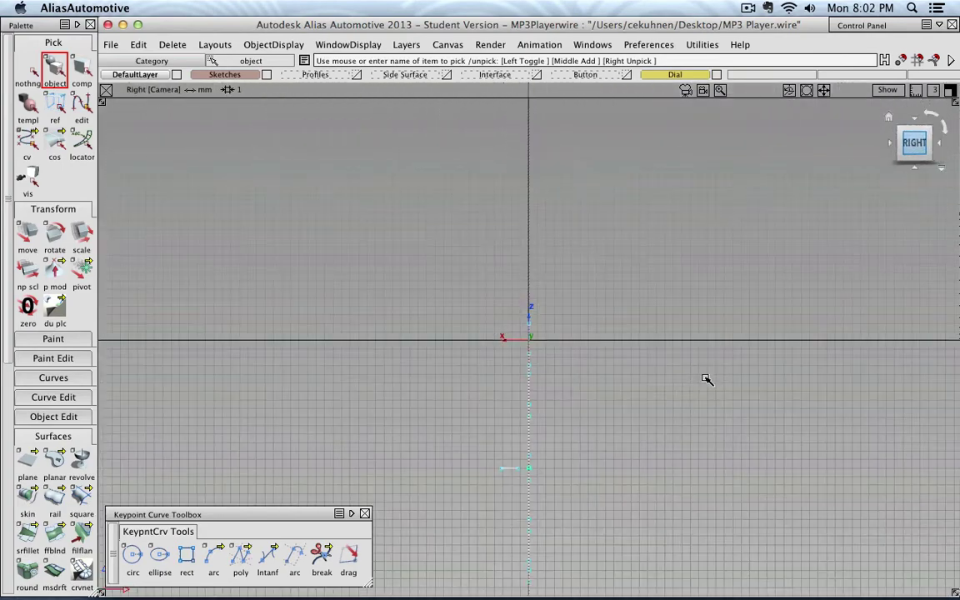
middle_click_drag(675, 363, 639, 247, "alt+shift")
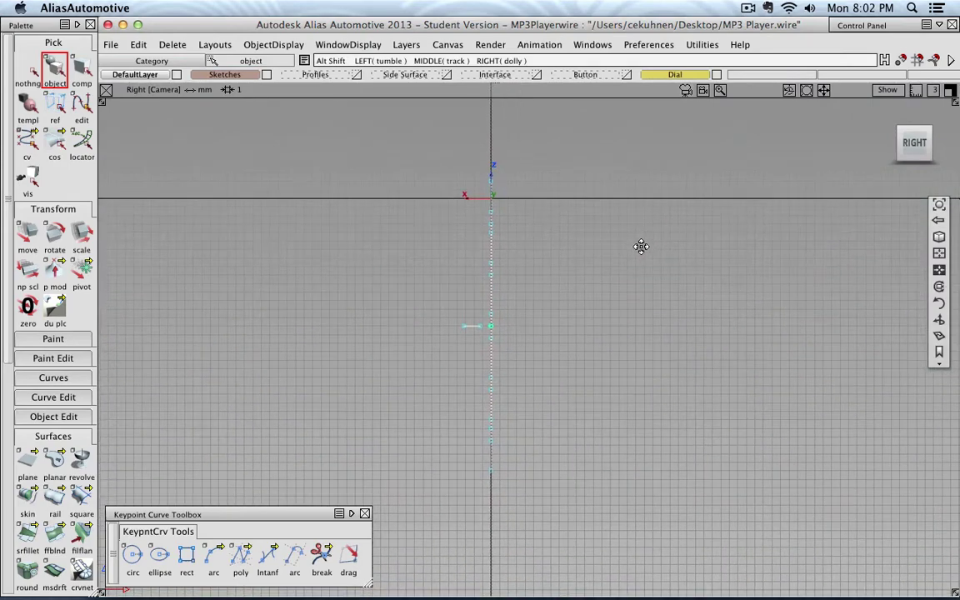
left_click(536, 75)
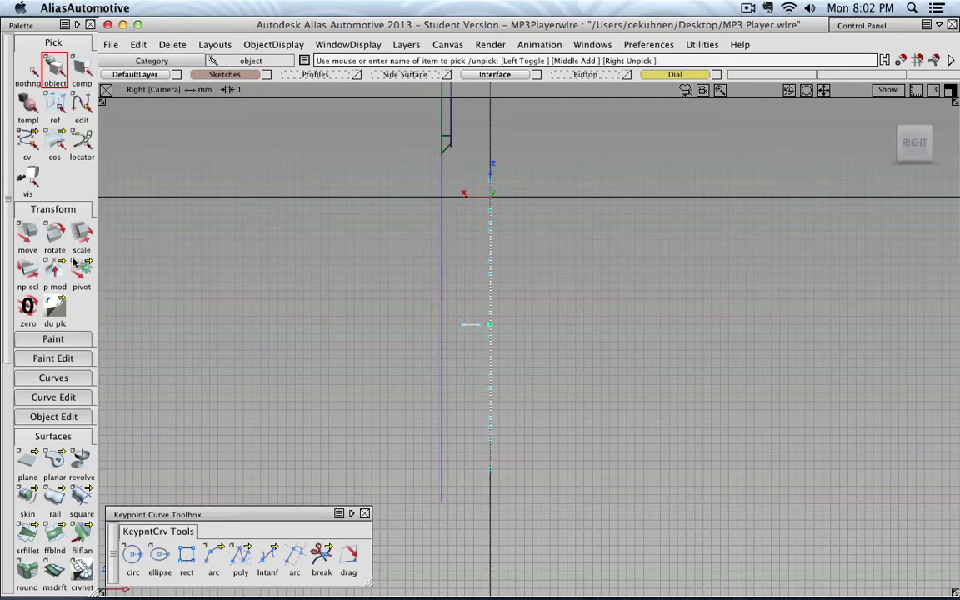
left_click(27, 240)
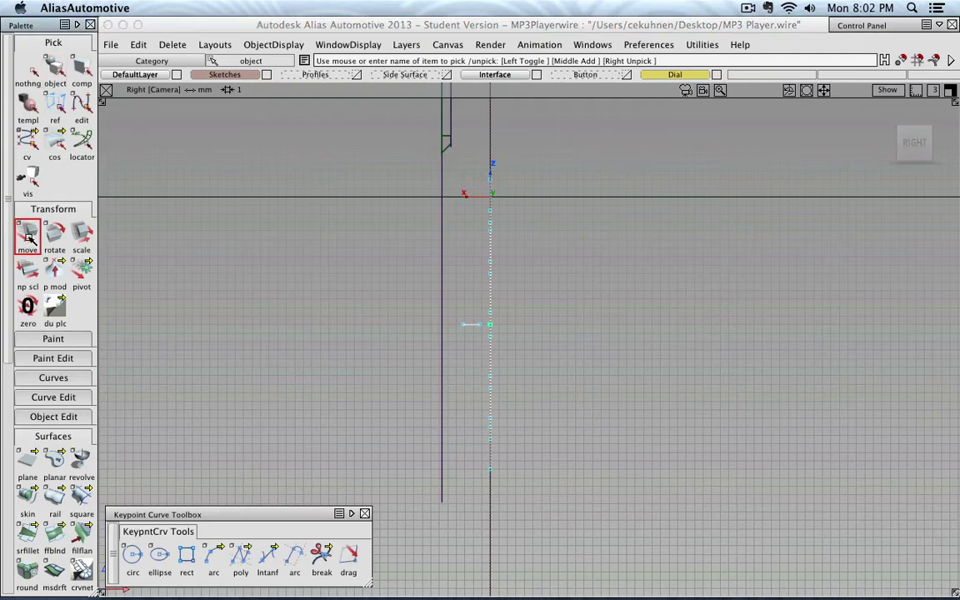
scroll(437, 321, "up", 2)
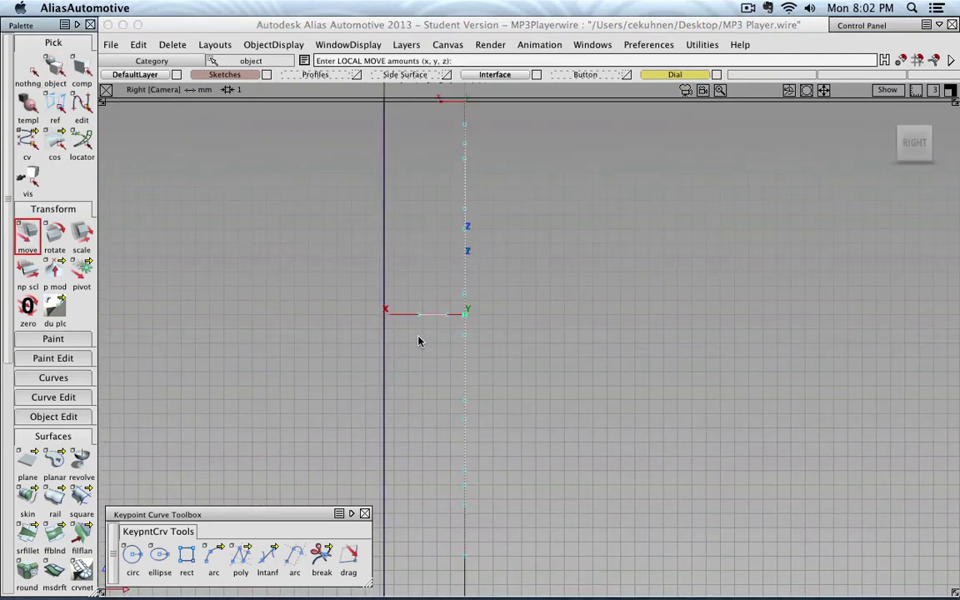
middle_click_drag(527, 320, 603, 286, "alt+shift")
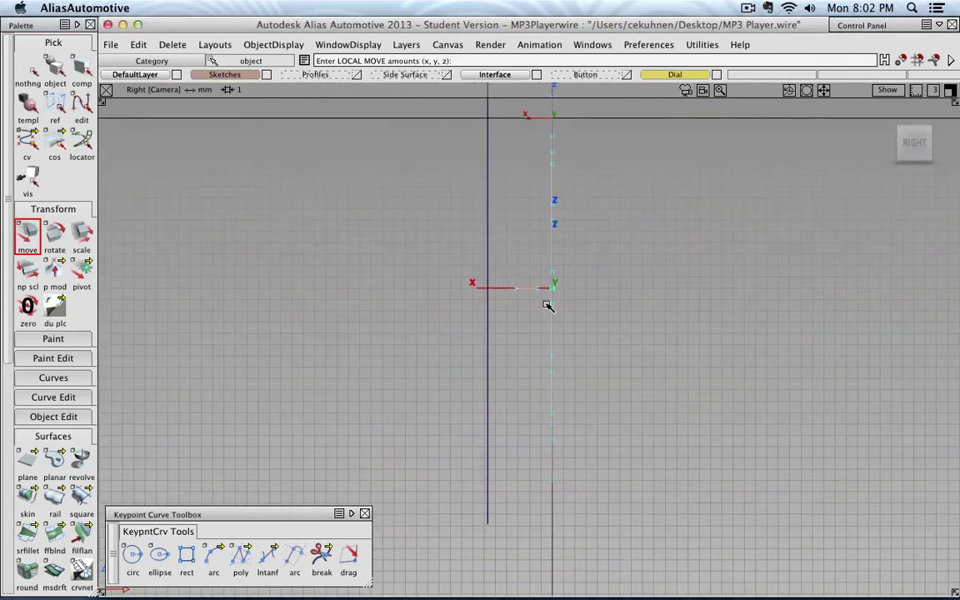
middle_click_drag(534, 314, 479, 313)
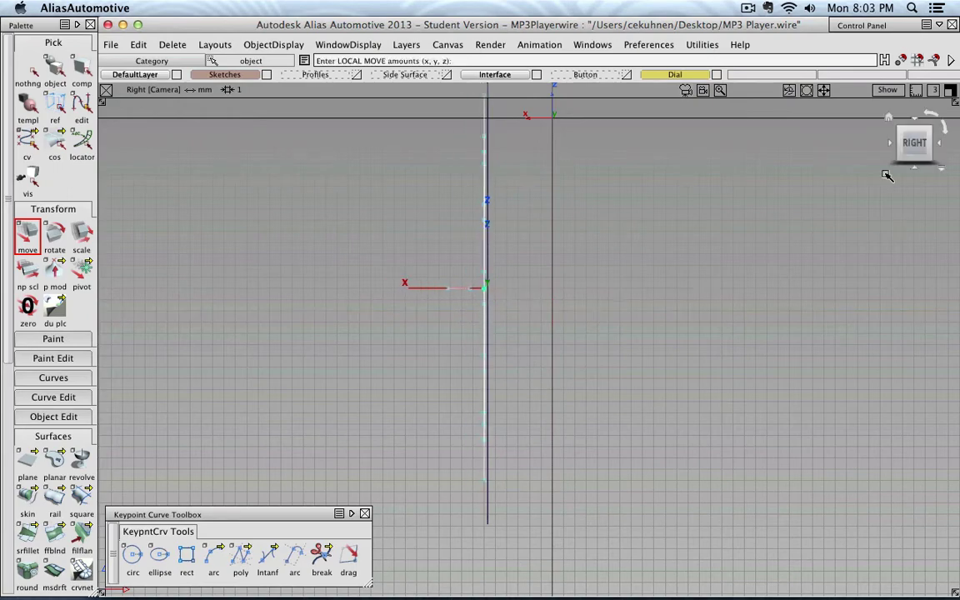
Step: Deselect the dial curves and pick only the small arc between the inner and outer circles
left_click(899, 132)
middle_click_drag(670, 393, 618, 153, "alt+shift")
scroll(630, 323, "up", 3)
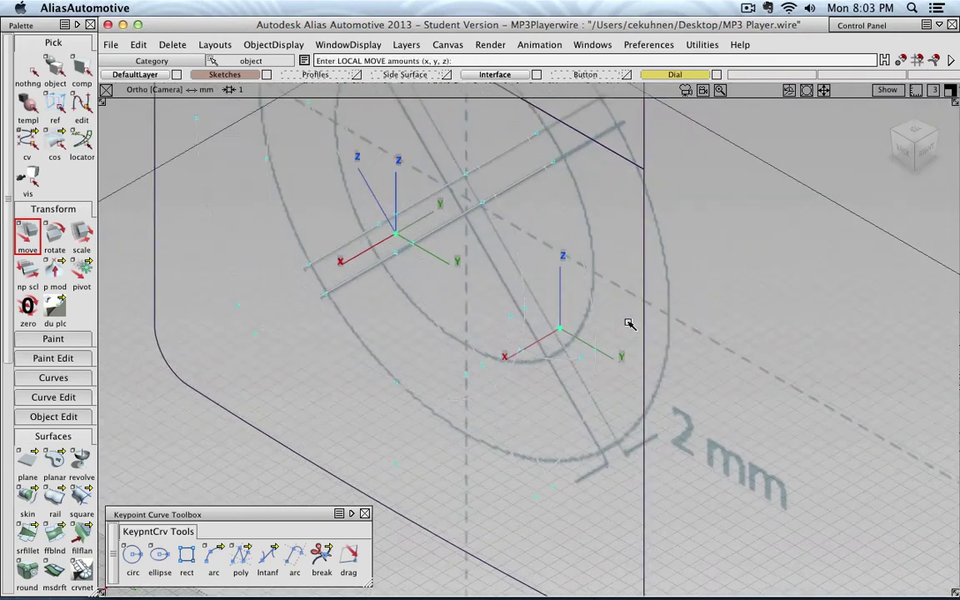
left_click(38, 66)
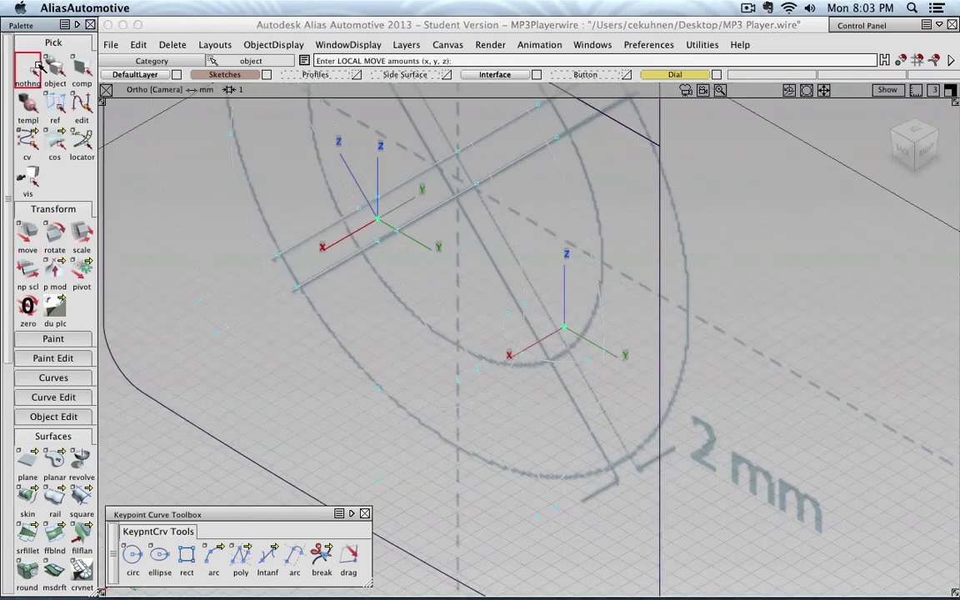
left_click(558, 367)
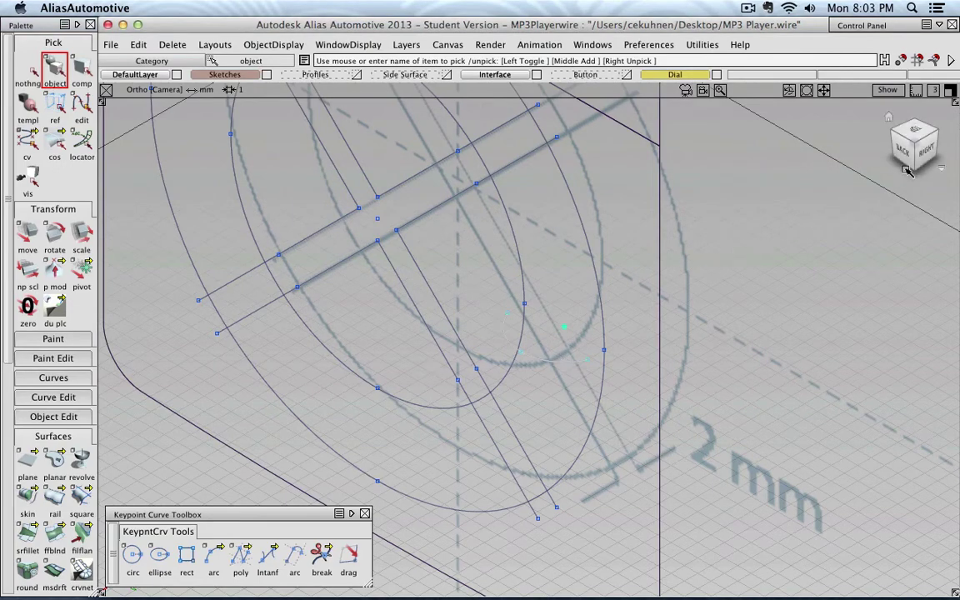
Step: Examine the gap between the picked arc and the plane of the dial circles from the side and from above
left_click(927, 152)
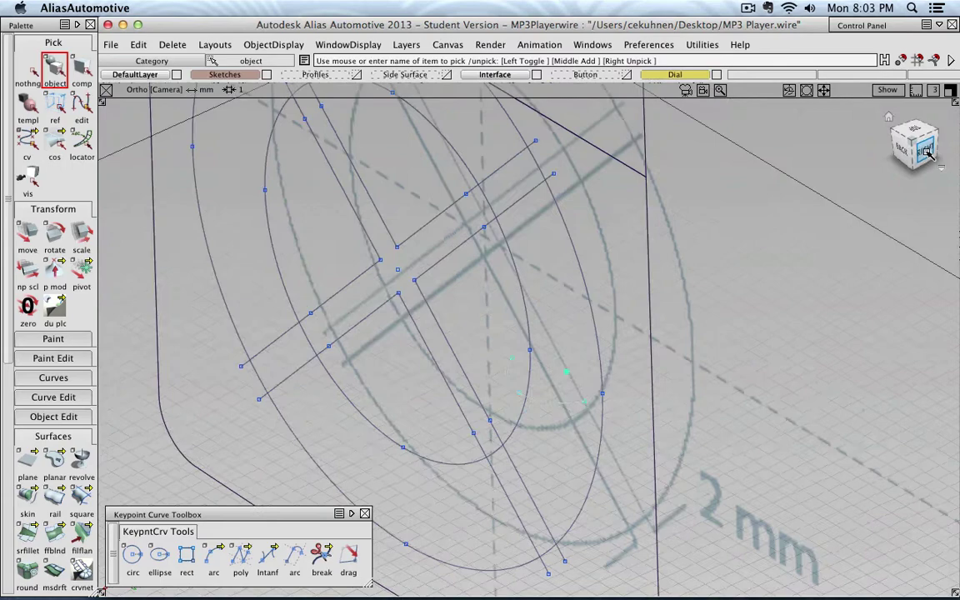
middle_click_drag(566, 330, 607, 241, "alt+shift")
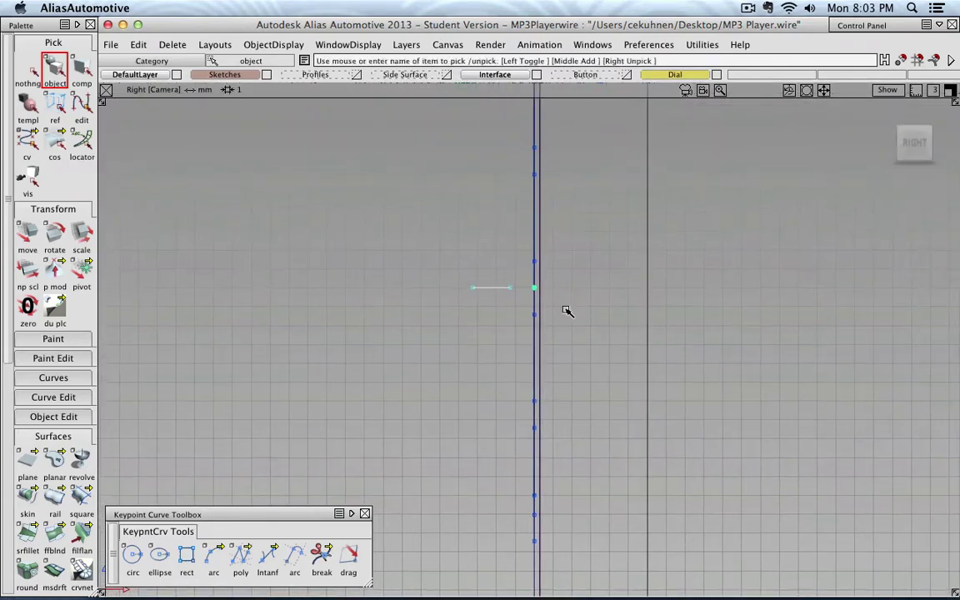
right_click_drag(563, 307, 589, 268, "alt+shift")
middle_click_drag(589, 268, 591, 332, "alt+shift")
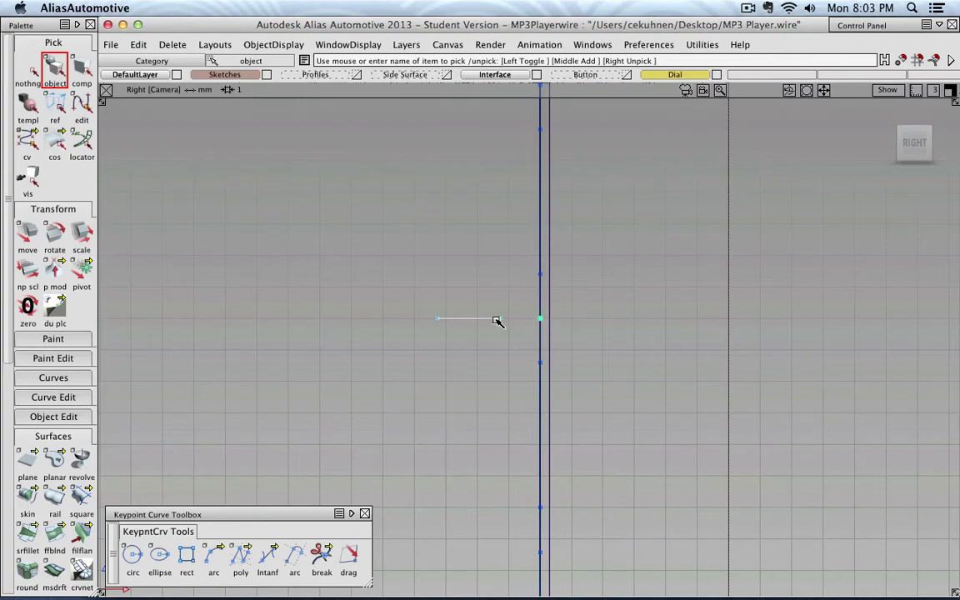
left_click(900, 129)
mouse_move(821, 248)
left_mouse_down("alt+shift")
mouse_move(707, 365)
mouse_move(682, 450)
mouse_move(774, 249)
left_mouse_up("alt+shift")
left_click(916, 131)
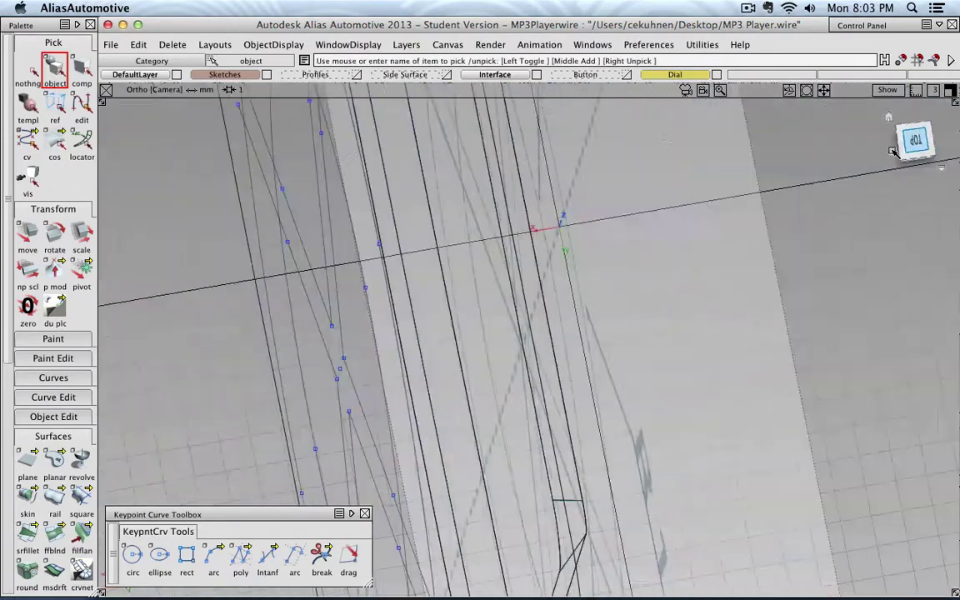
middle_click_drag(601, 296, 617, 267, "alt+shift")
right_click_drag(578, 336, 495, 316, "alt+shift")
middle_click_drag(495, 317, 533, 313, "alt+shift")
right_click_drag(533, 314, 513, 306, "alt+shift")
scroll(513, 305, "up", 1)
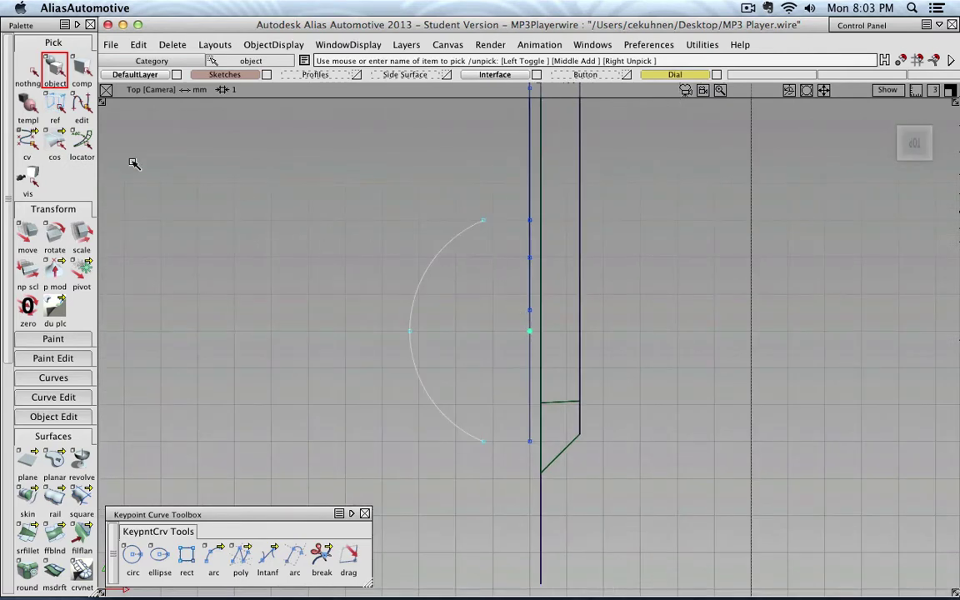
Step: In the Top view, move the arc's end keypoints onto the dial curves' plane and its middle keypoint to about one grid square beyond it
left_click(214, 44)
left_click(236, 173)
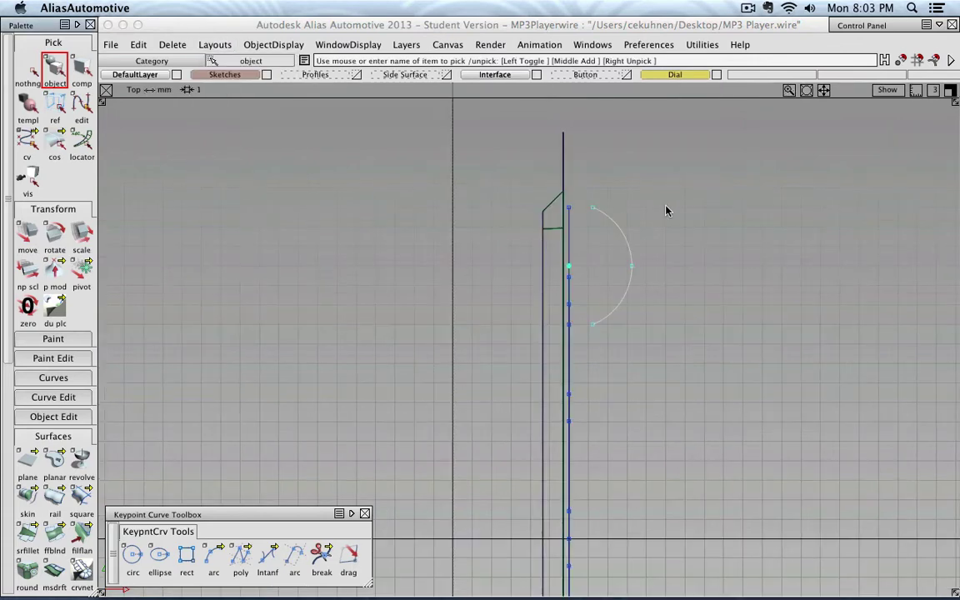
scroll(664, 207, "up", 3)
middle_click_drag(658, 198, 617, 272, "alt+shift")
scroll(619, 218, "up", 2)
scroll(619, 218, "up", 1)
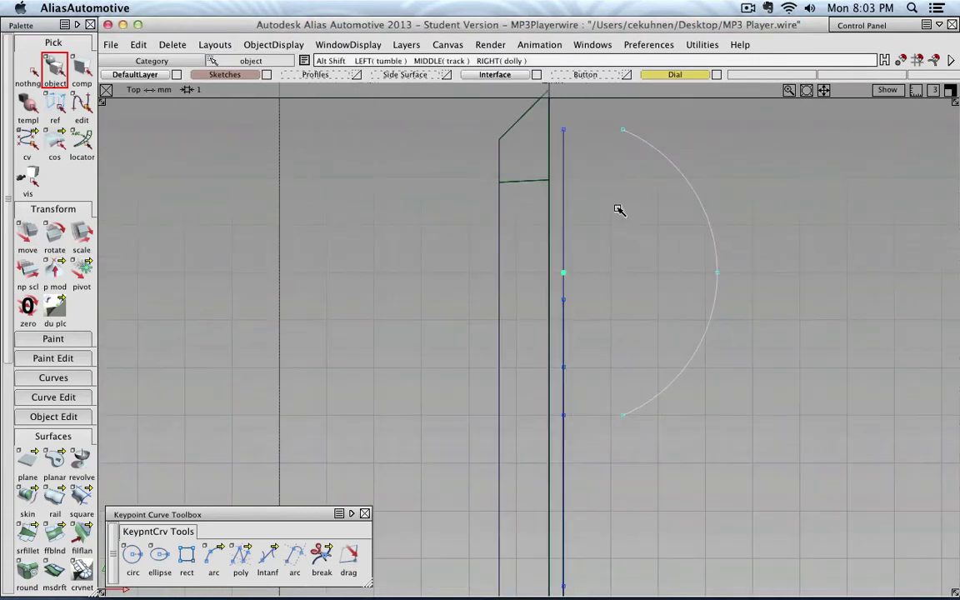
middle_click_drag(619, 210, 551, 255, "alt+shift")
left_click(350, 557)
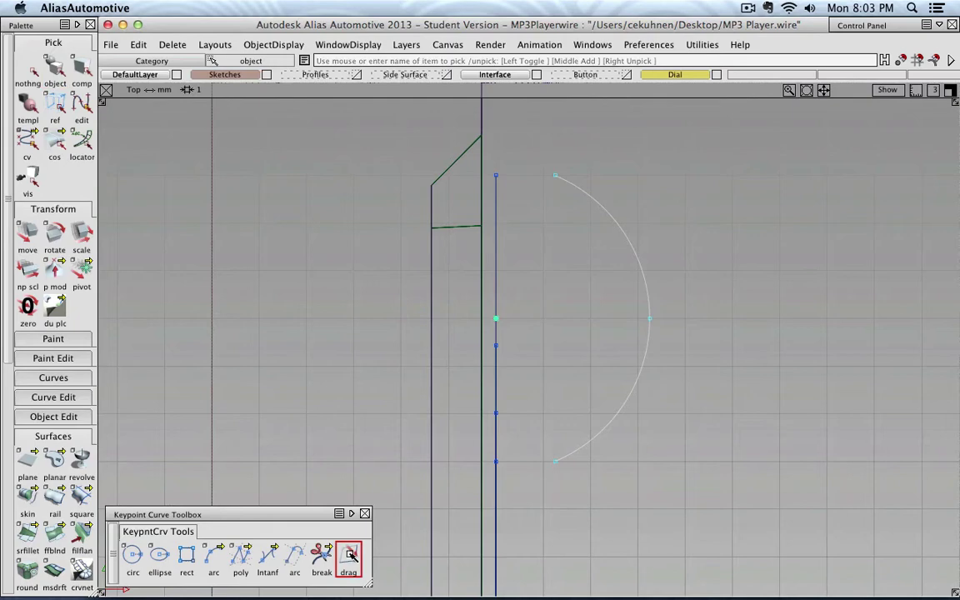
left_click(555, 179)
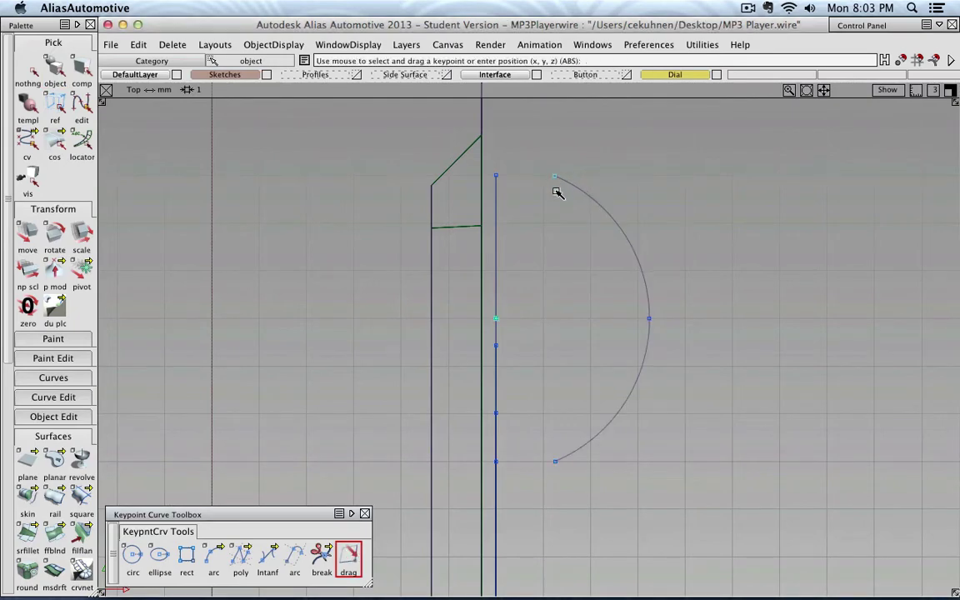
left_click_drag(554, 179, 496, 176)
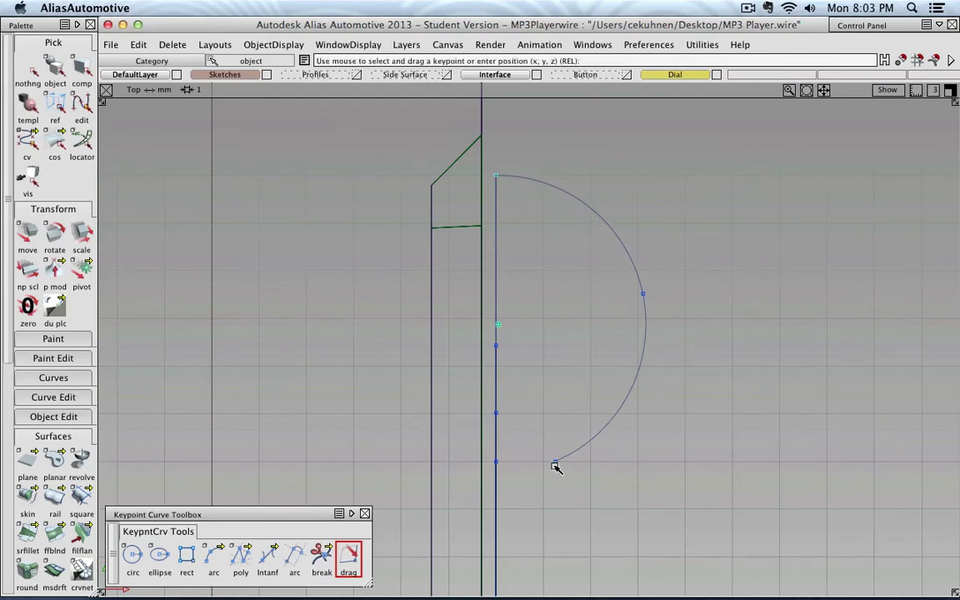
left_click_drag(556, 464, 498, 462)
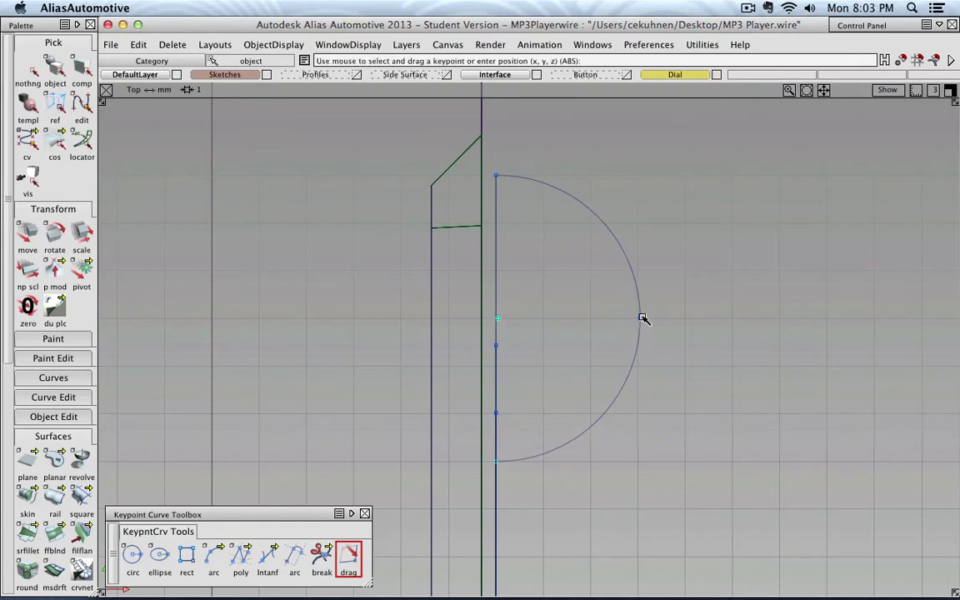
left_click_drag(640, 320, 543, 320)
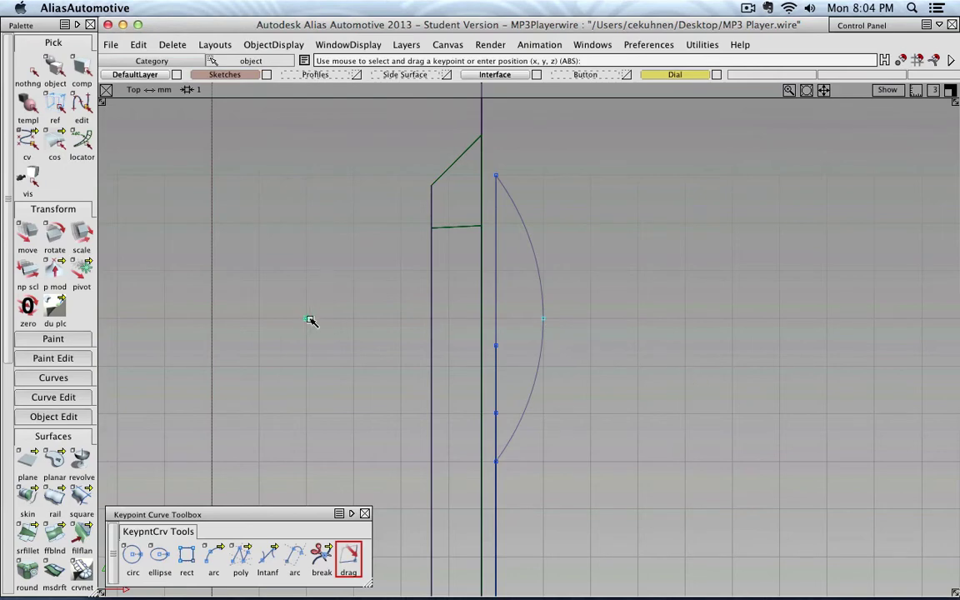
Step: Set the arc's pivot on the dial curves' plane, midway between the arc's endpoints, and deselect the arc
left_click(82, 270)
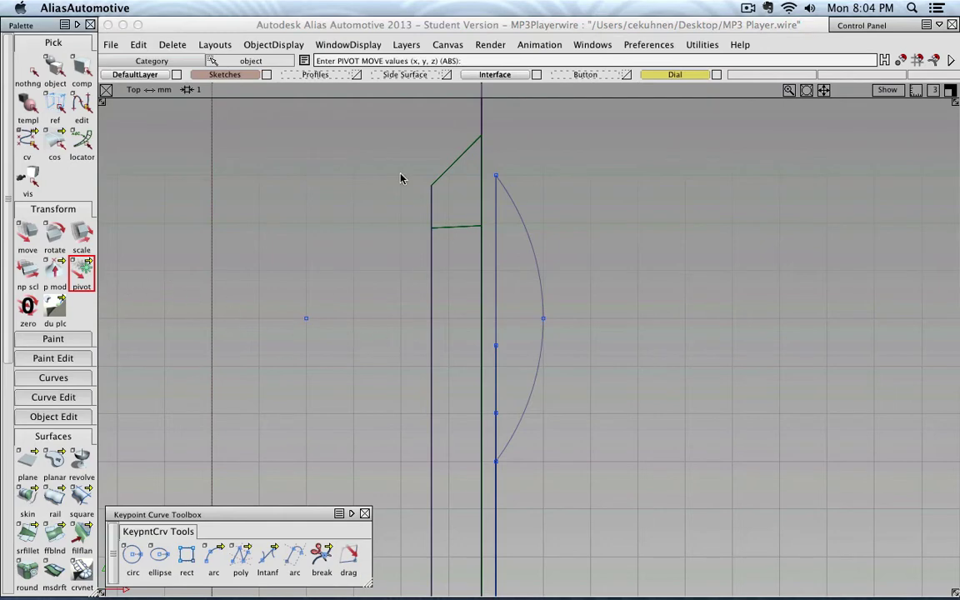
left_click(55, 69)
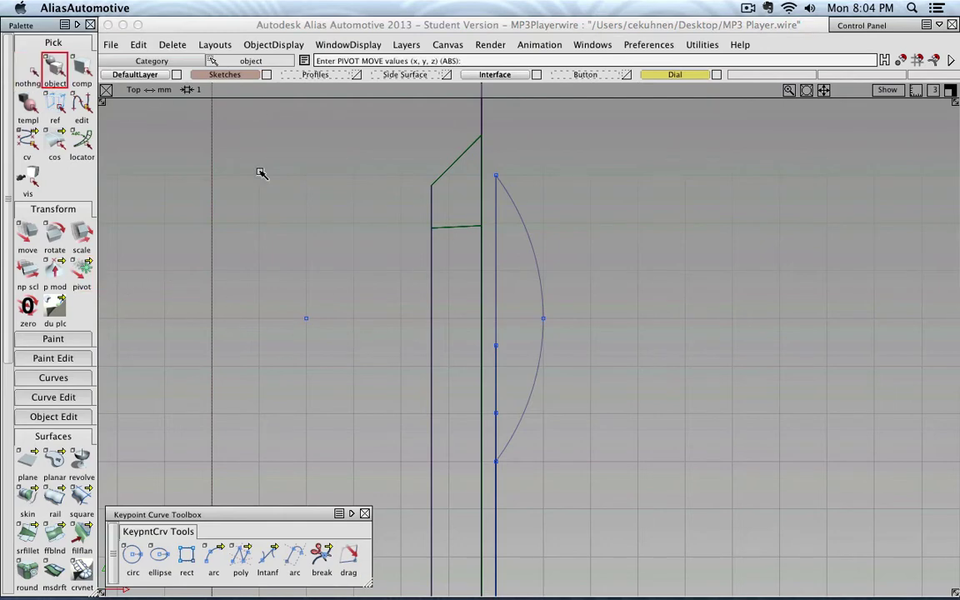
left_click(523, 215)
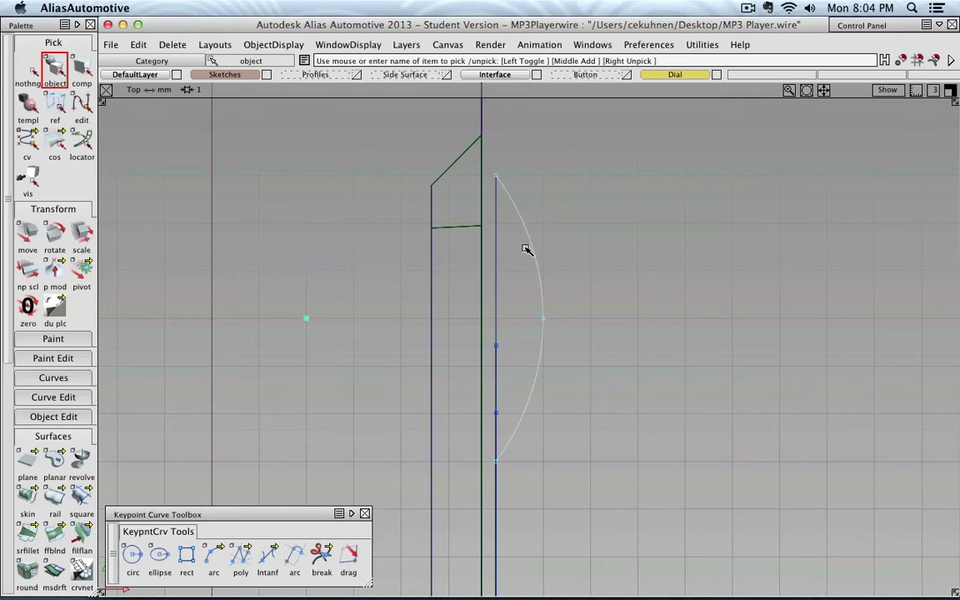
left_click(82, 271)
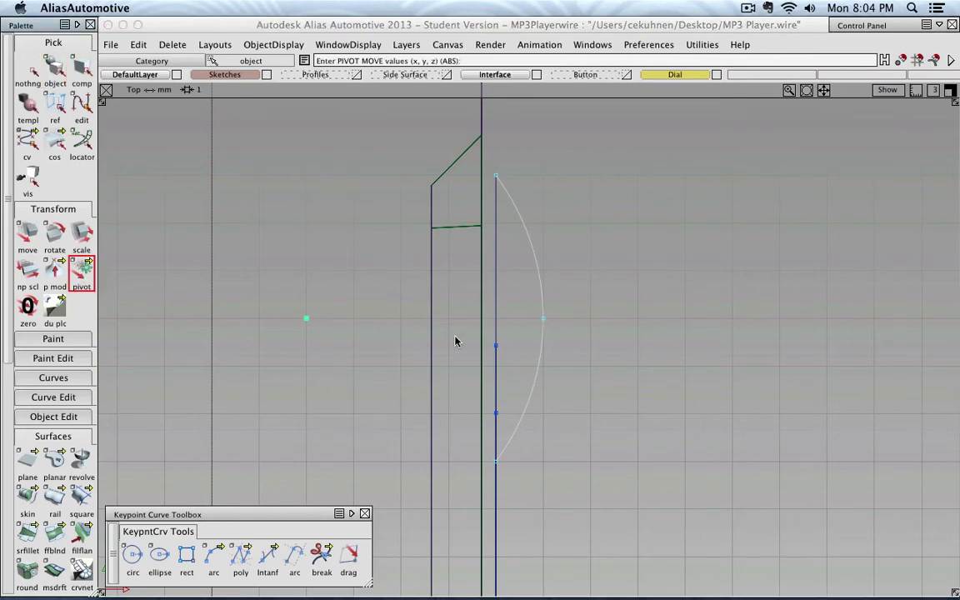
left_click_drag(396, 339, 495, 321)
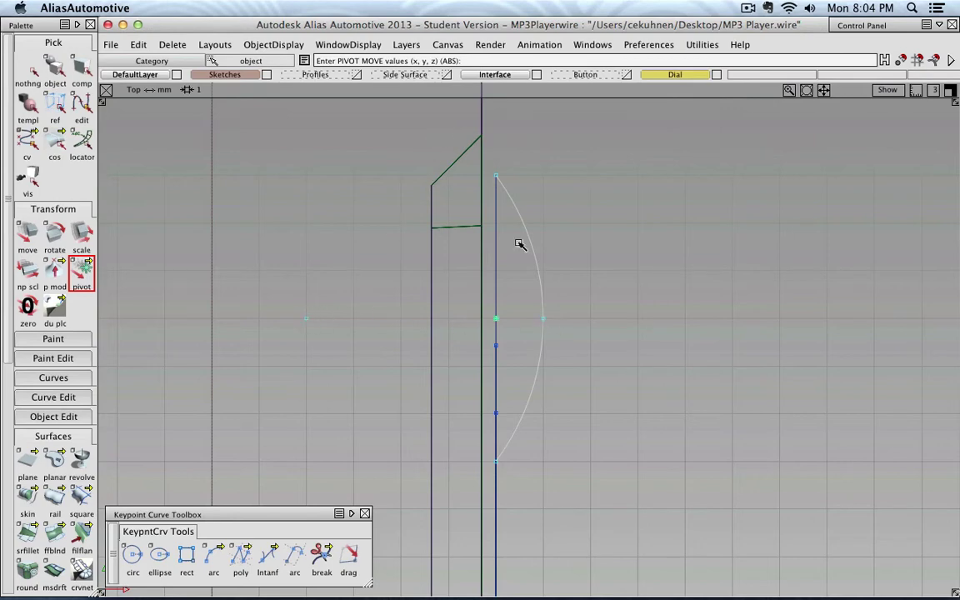
left_click(496, 319)
left_click(29, 71)
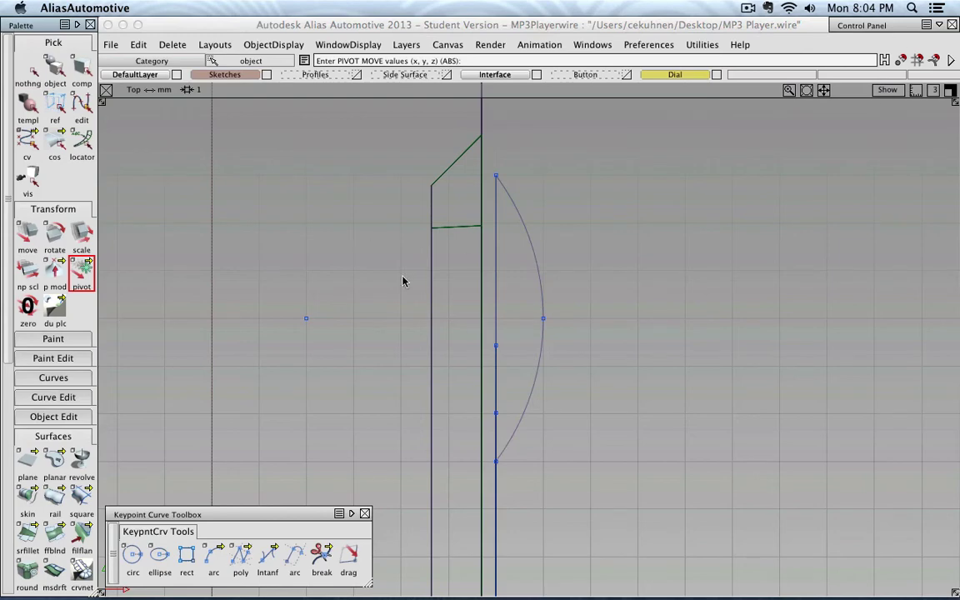
Step: Examine the position of the arc and dial curves relative to the interface face from above, at an angle and from the side
scroll(461, 308, "down", 3)
left_click(215, 44)
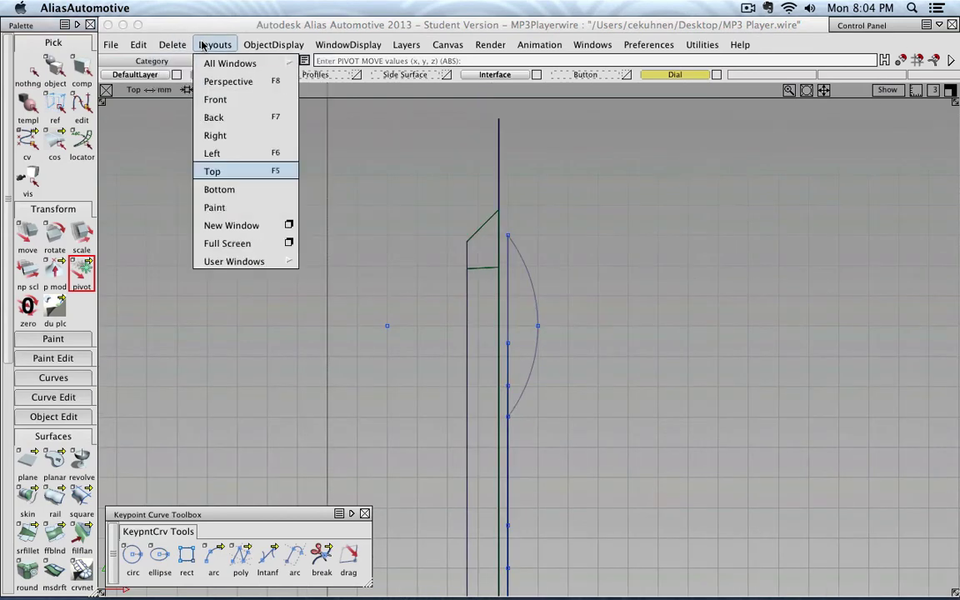
left_click(212, 170)
scroll(607, 294, "down", 5)
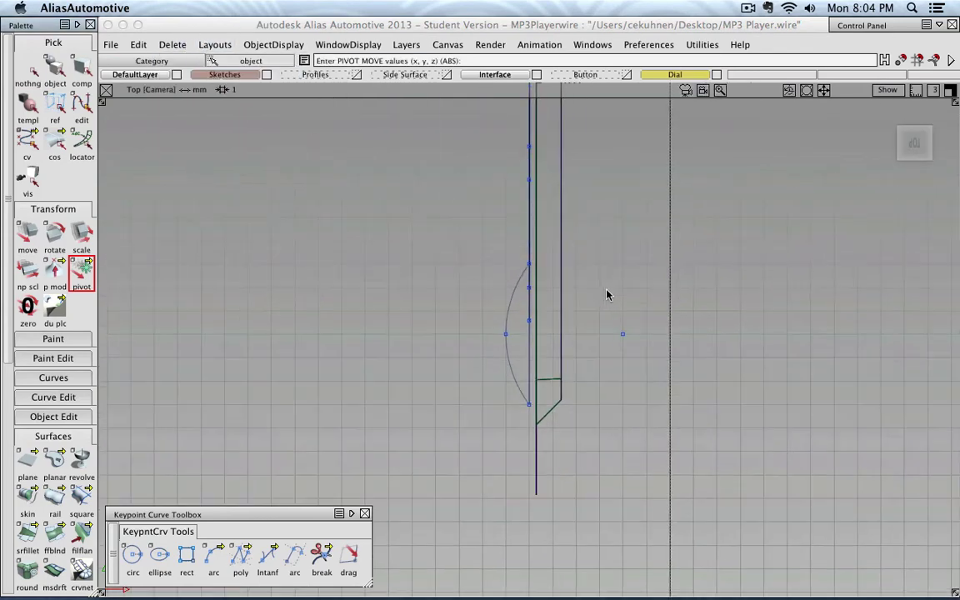
left_click_drag(502, 487, 574, 402, "alt+shift")
left_click_drag(560, 481, 630, 238, "alt+shift")
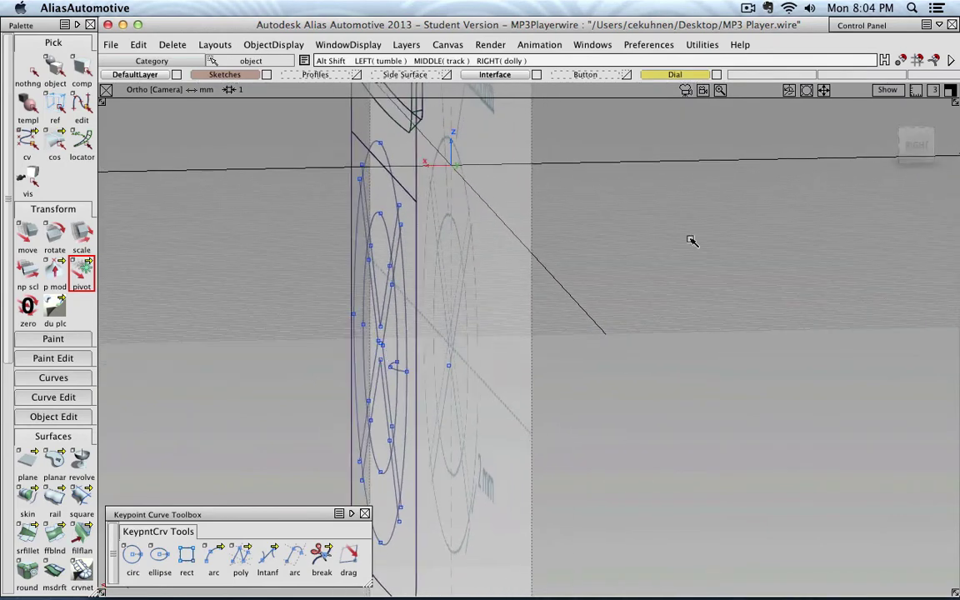
left_click(917, 146)
middle_click_drag(589, 365, 611, 229, "alt+shift")
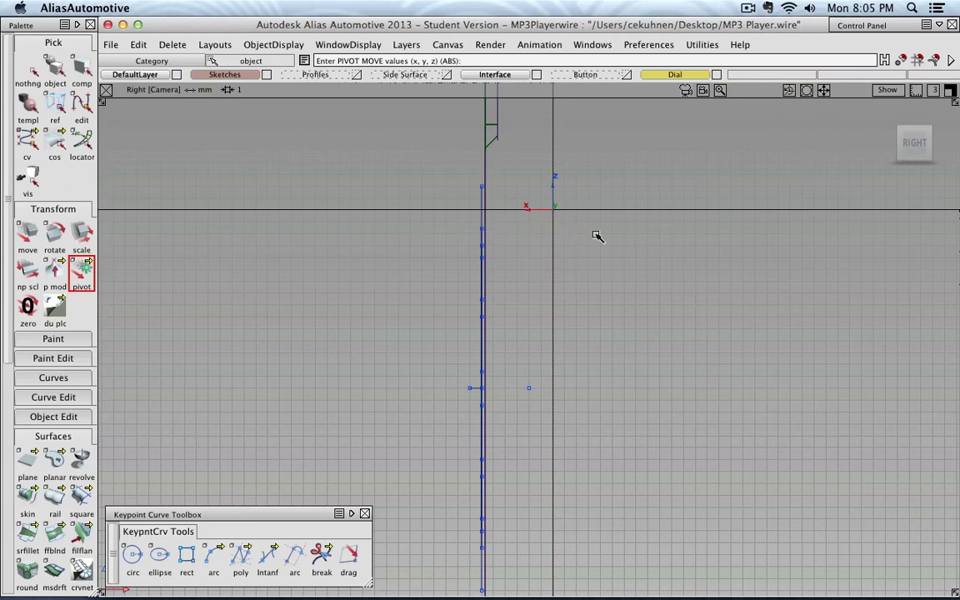
right_click_drag(521, 220, 495, 204, "alt+shift")
middle_click_drag(495, 205, 517, 266, "alt+shift")
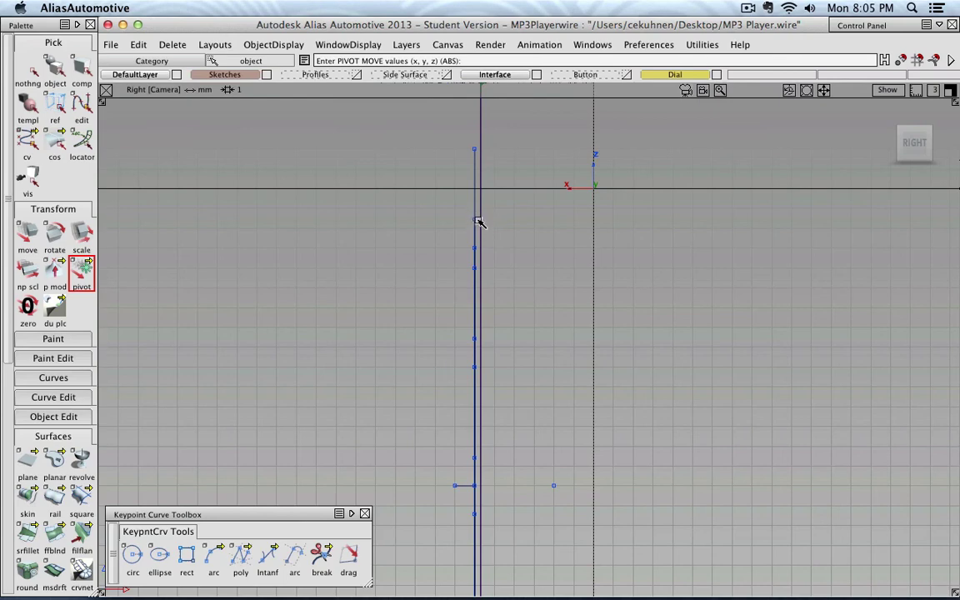
scroll(509, 264, "down", 5)
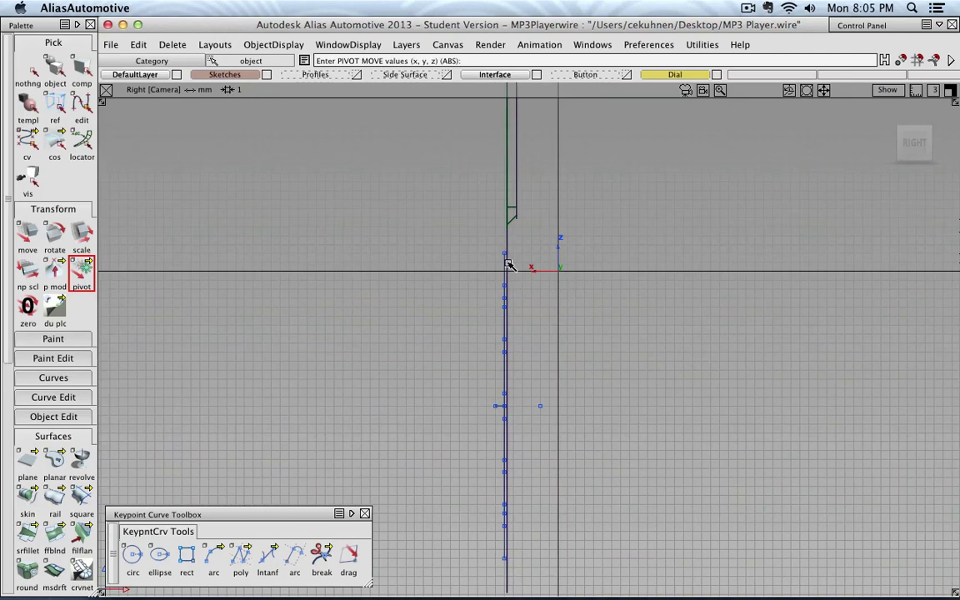
left_click(900, 127)
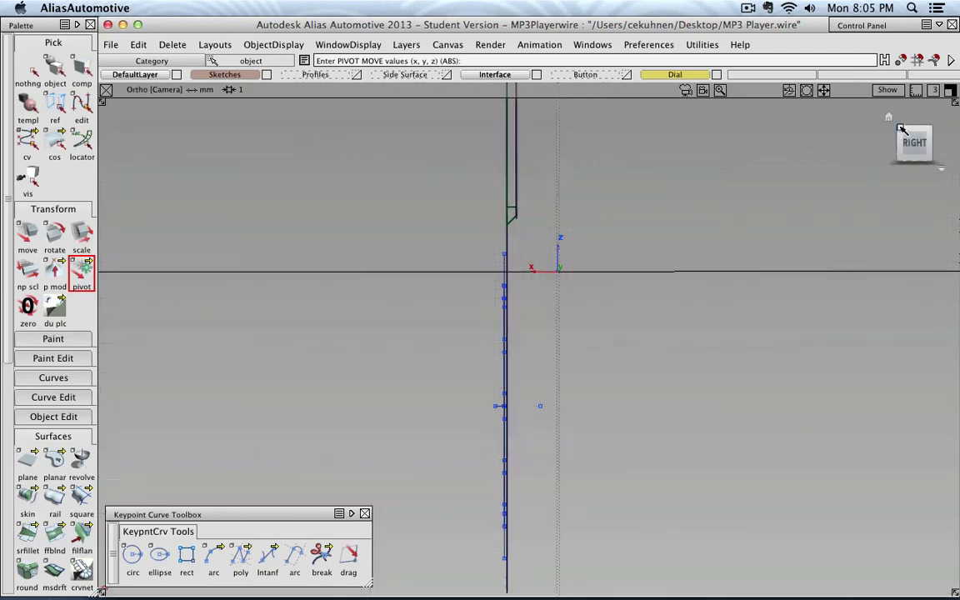